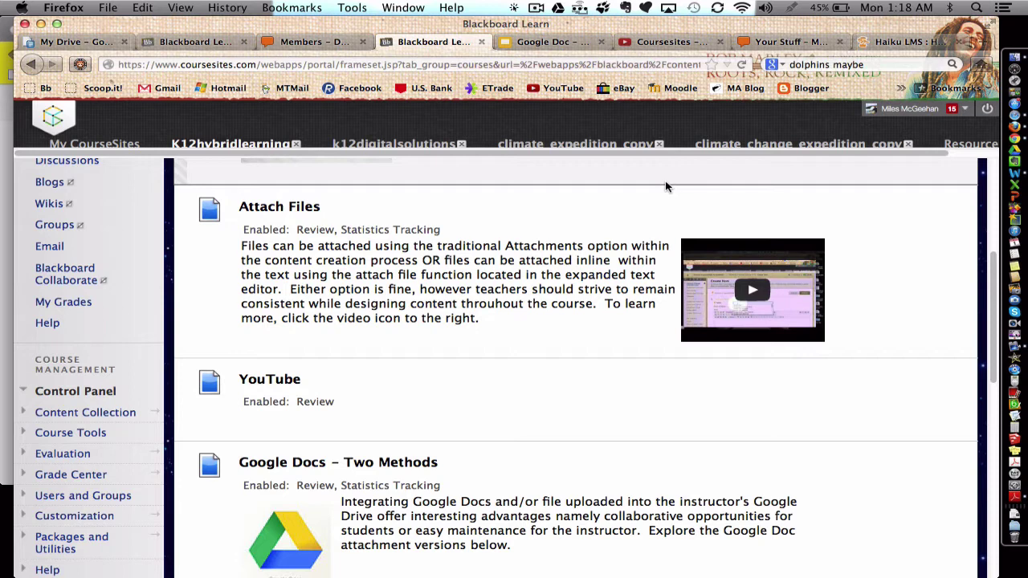
Go to YouTube's Video Manager Uploads page listing the channel's 34 videos
{"action": "left_click", "coordinate": [1010, 140]}
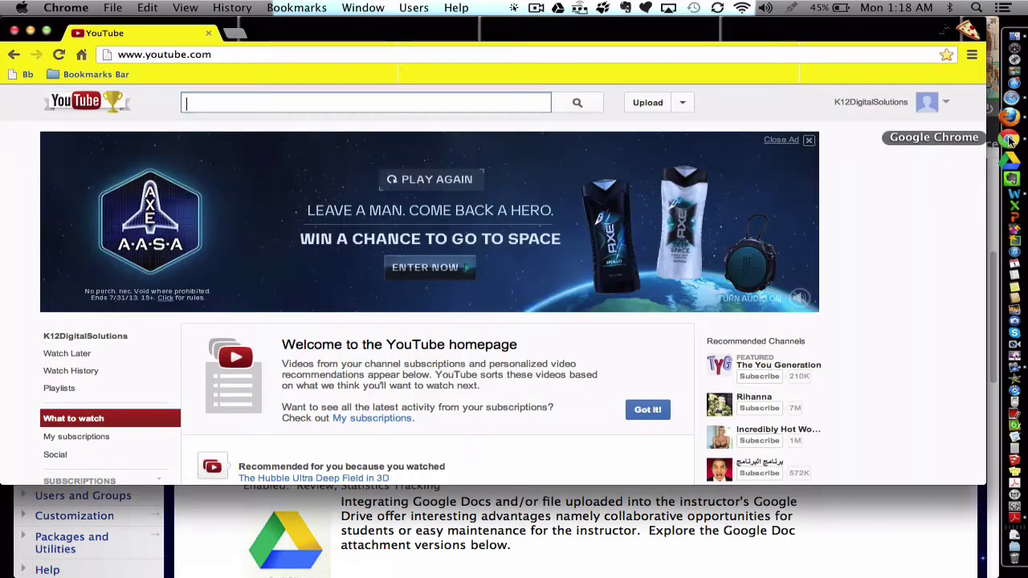
{"action": "left_click", "coordinate": [940, 102]}
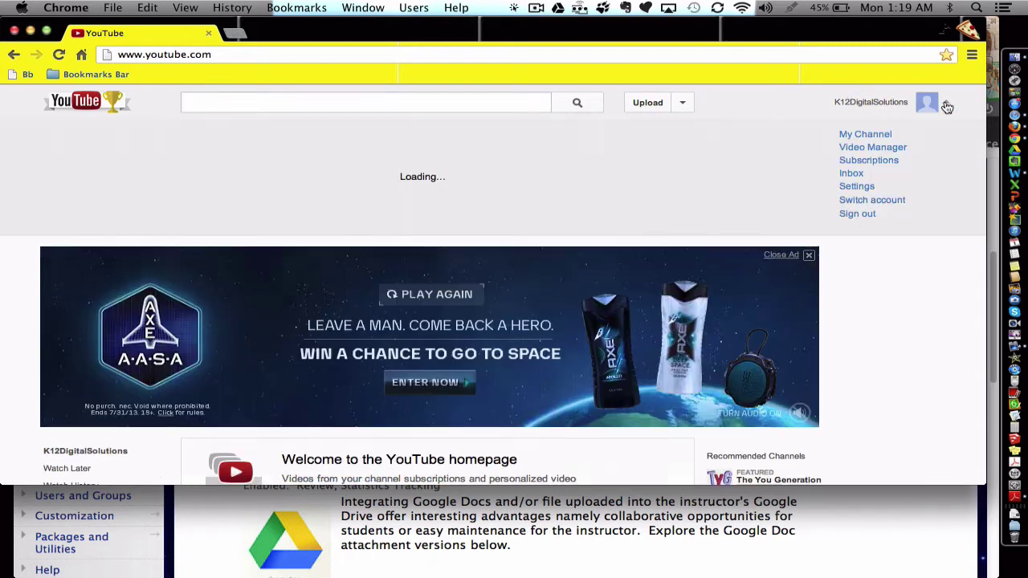
{"action": "left_click", "coordinate": [874, 153]}
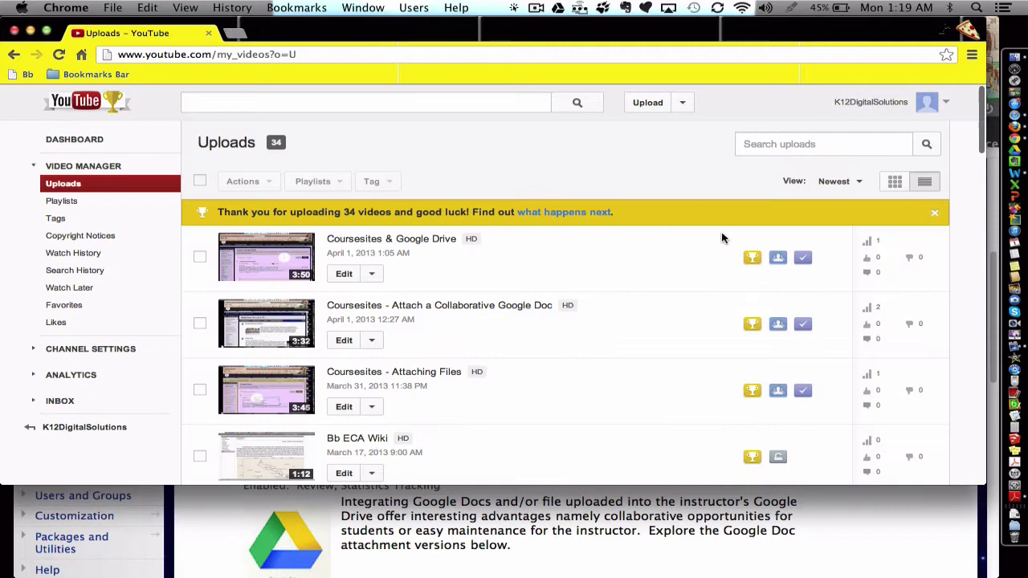
{"action": "scroll", "coordinate": [547, 297], "scroll_direction": "down", "scroll_amount": 3}
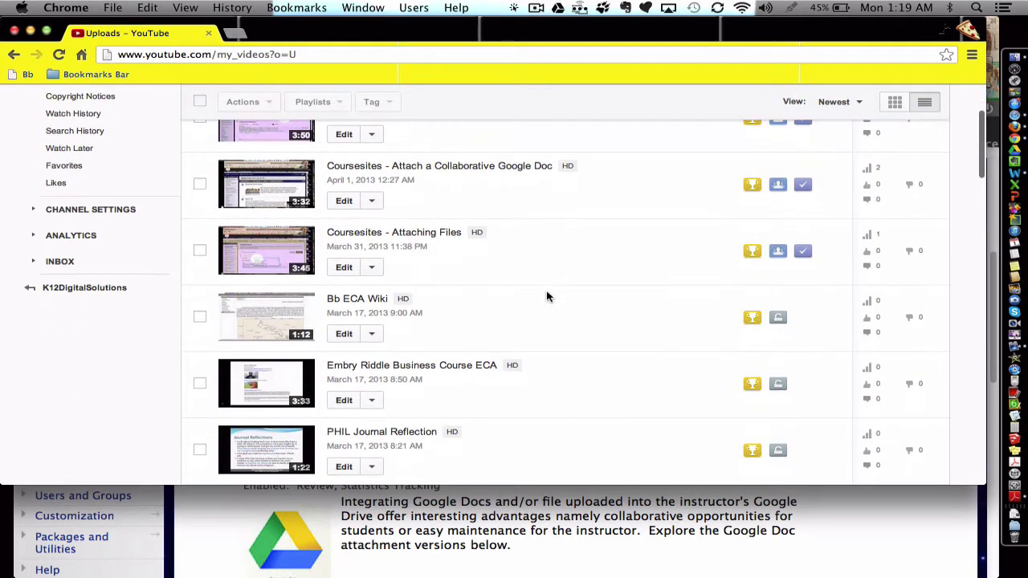
{"action": "scroll", "coordinate": [546, 297], "scroll_direction": "up", "scroll_amount": 2}
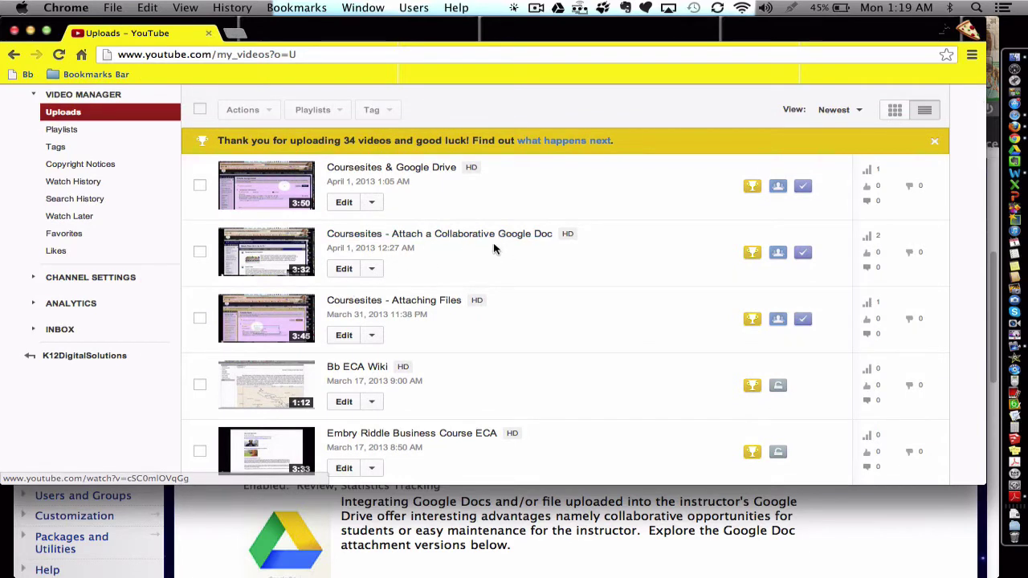
Show the Share > Embed code for 'Coursesites - Attach a Collaborative Google Doc'
{"action": "left_click", "coordinate": [291, 250]}
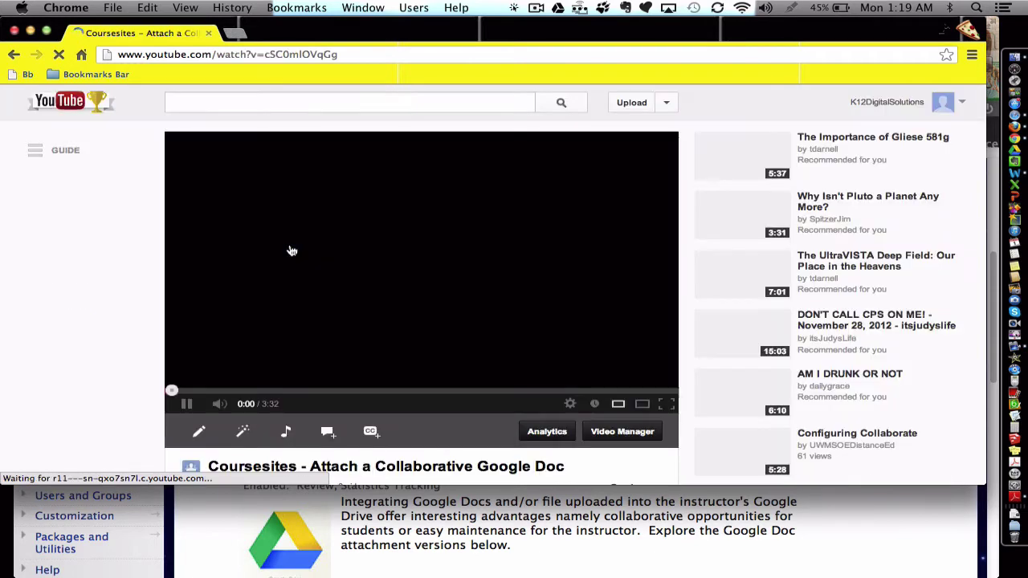
{"action": "scroll", "coordinate": [341, 256], "scroll_direction": "down", "scroll_amount": 4}
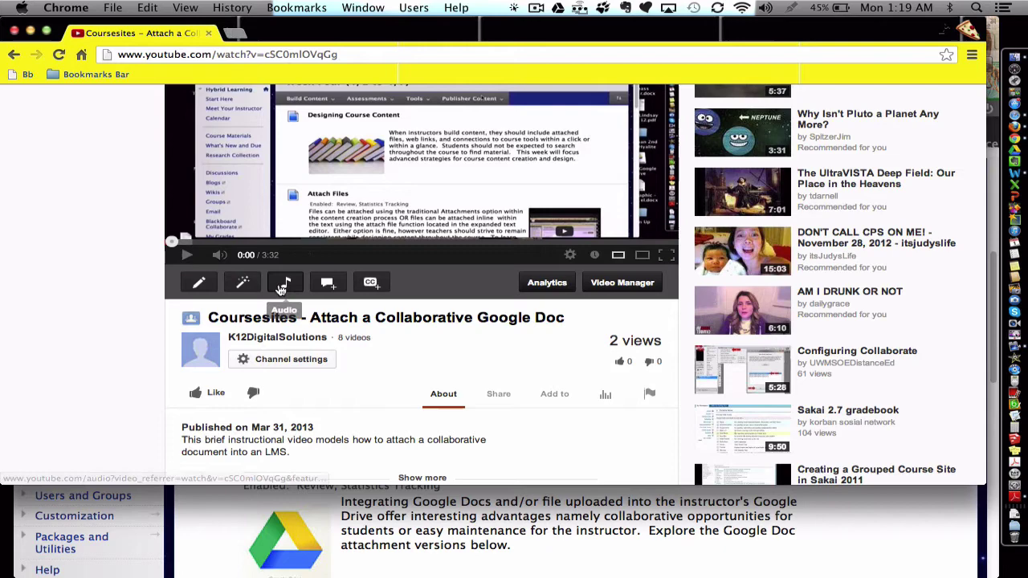
{"action": "scroll", "coordinate": [283, 289], "scroll_direction": "down", "scroll_amount": 2}
{"action": "scroll", "coordinate": [279, 291], "scroll_direction": "down", "scroll_amount": 1}
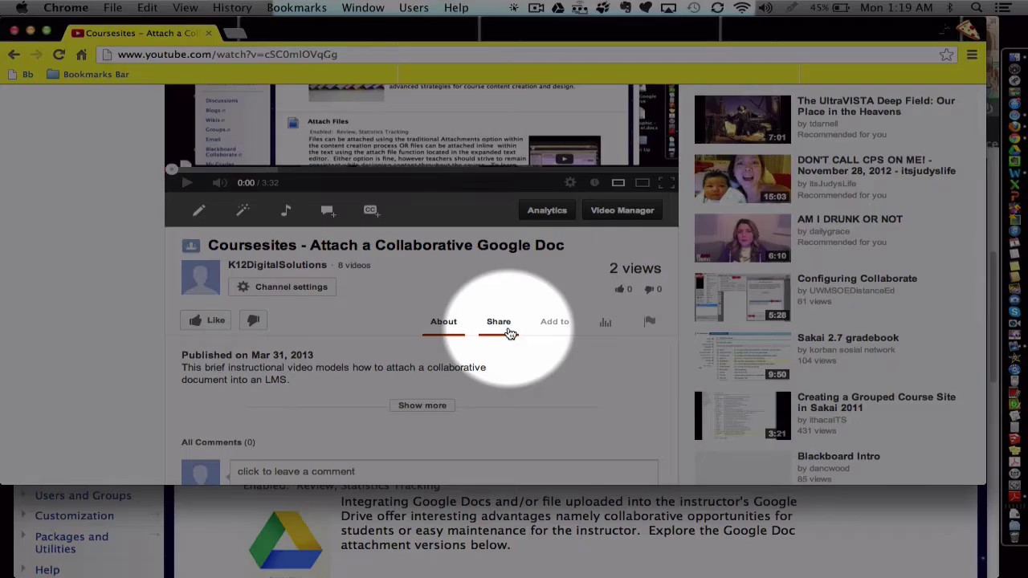
{"action": "left_click", "coordinate": [502, 330]}
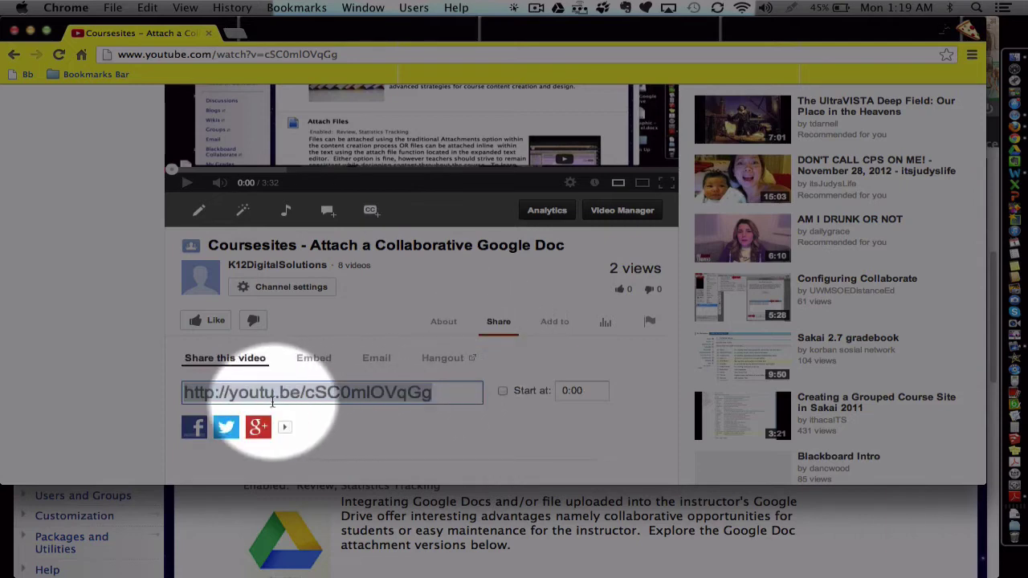
{"action": "left_click", "coordinate": [314, 360]}
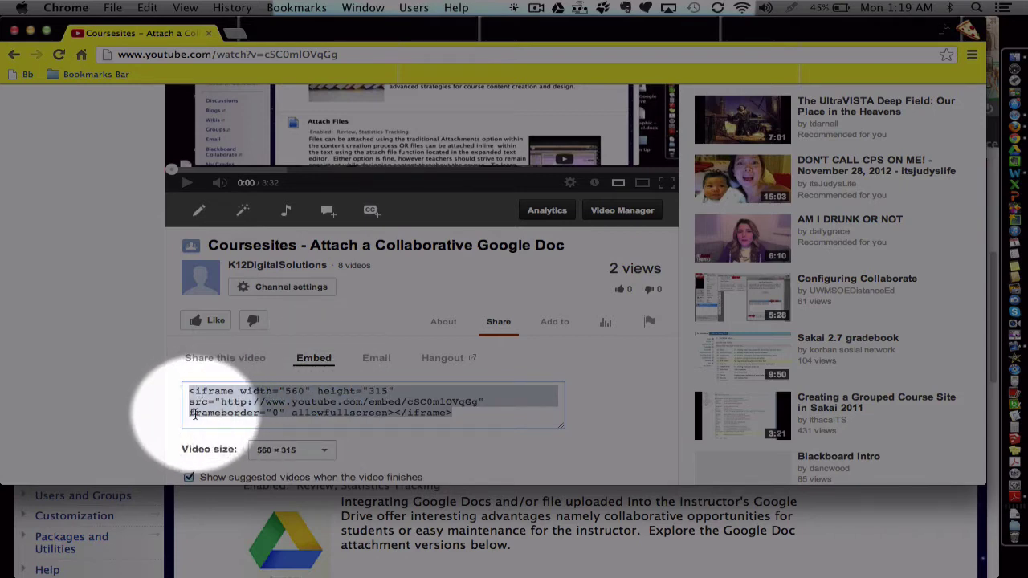
{"action": "scroll", "coordinate": [442, 419], "scroll_direction": "down", "scroll_amount": 1}
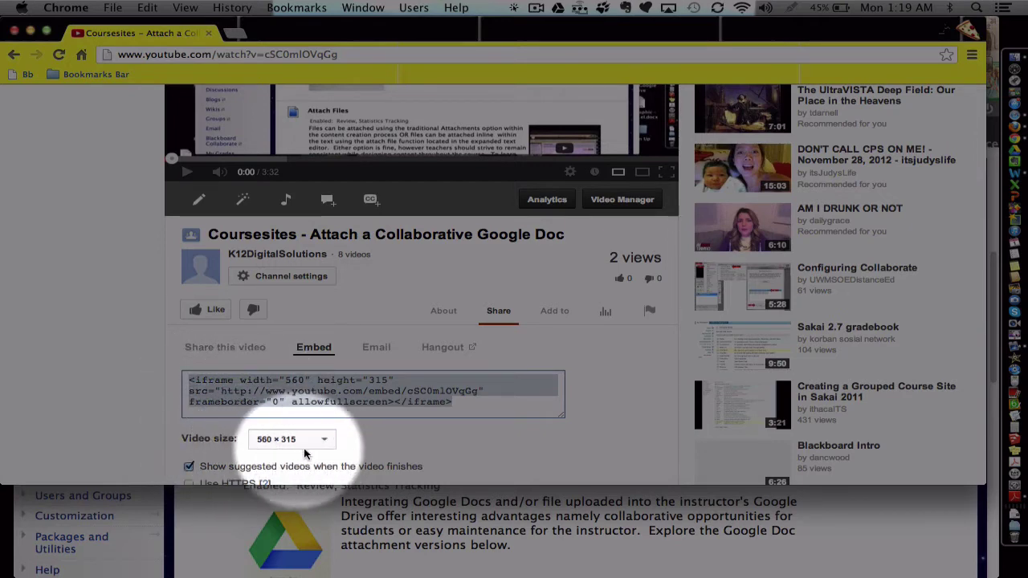
Change the embed code from 560 × 315 to 200 × 120 and select all of it
{"action": "left_click", "coordinate": [333, 441]}
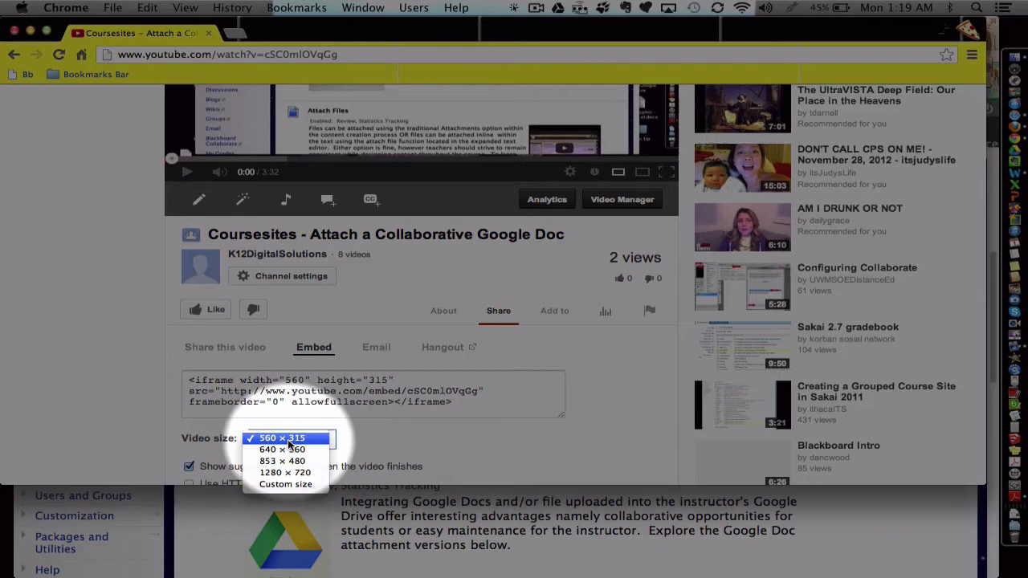
{"action": "left_click", "coordinate": [285, 440]}
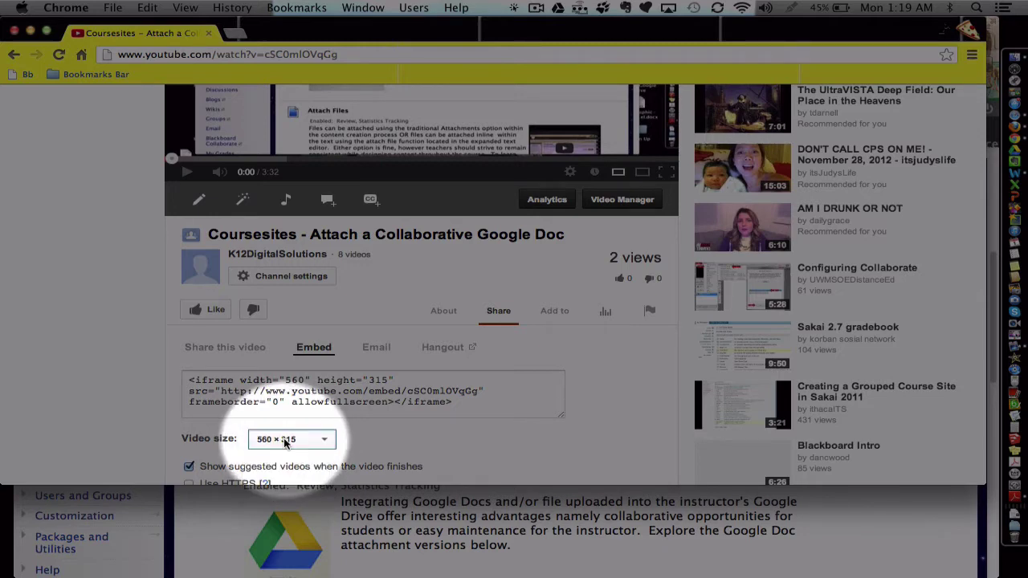
{"action": "left_click", "coordinate": [305, 380]}
{"action": "left_click", "coordinate": [304, 380]}
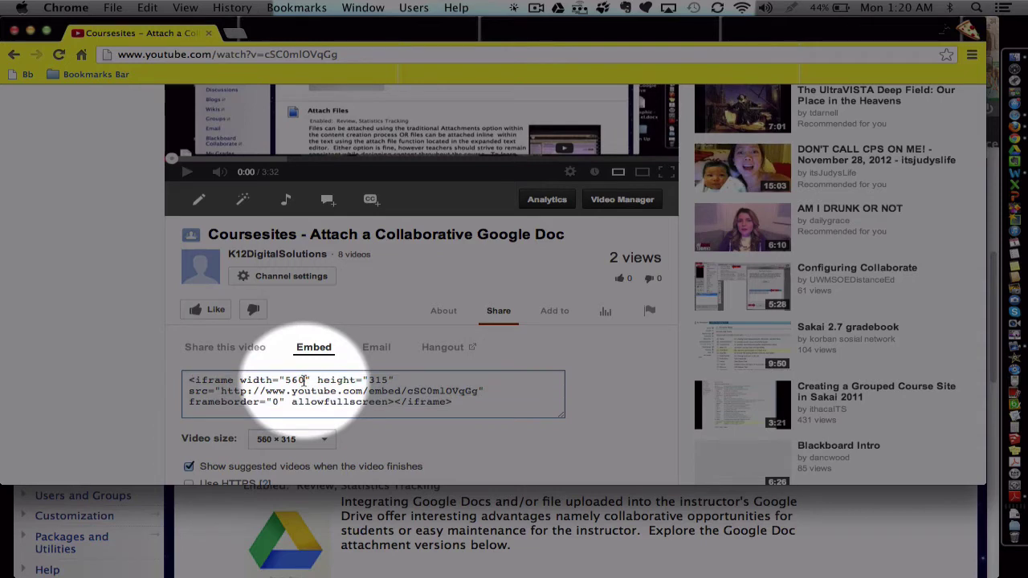
{"action": "key", "text": "BackSpace"}
{"action": "key", "text": "BackSpace"}
{"action": "key", "text": "BackSpace"}
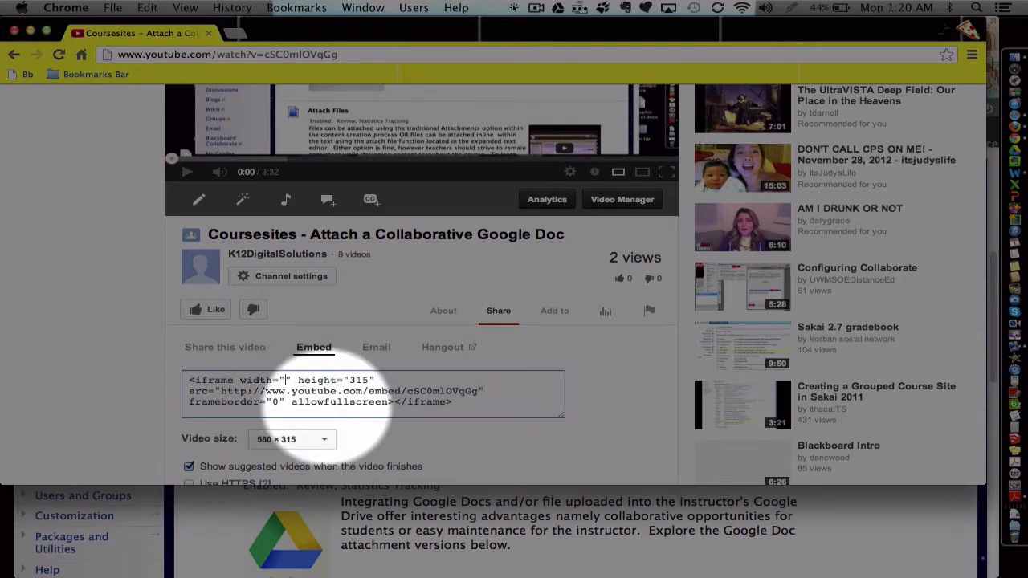
{"action": "type", "text": "200"}
{"action": "left_click", "coordinate": [389, 381]}
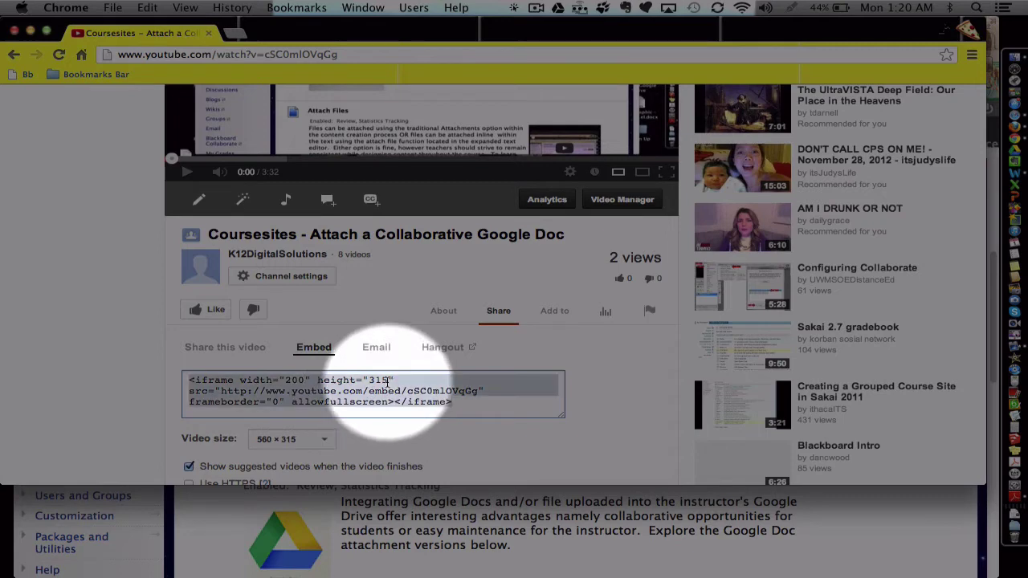
{"action": "left_click", "coordinate": [388, 380]}
{"action": "key", "text": "BackSpace"}
{"action": "key", "text": "BackSpace"}
{"action": "key", "text": "BackSpace"}
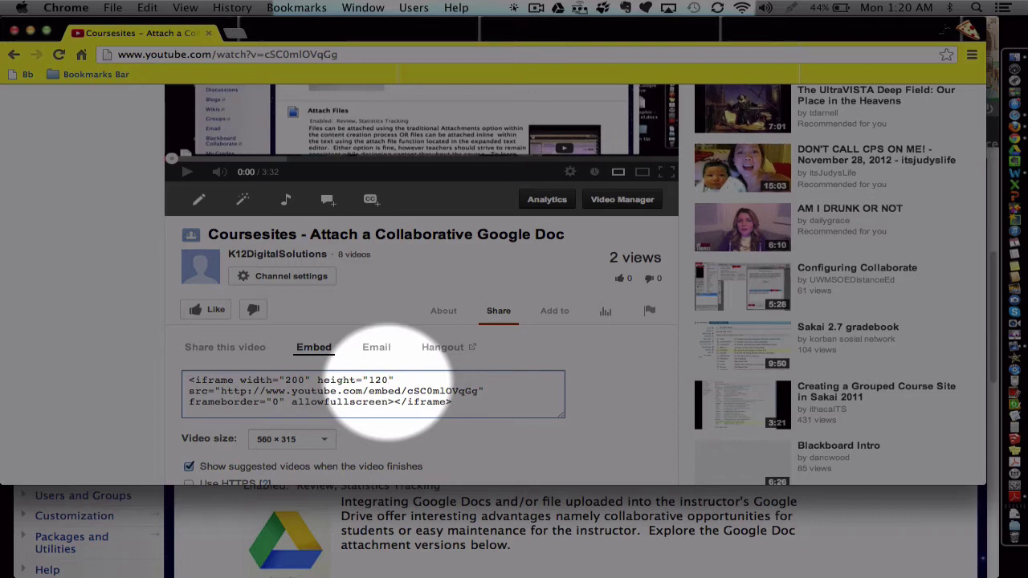
{"action": "left_click", "coordinate": [469, 407]}
{"action": "left_click_drag", "start_coordinate": [469, 408], "coordinate": [230, 368]}
{"action": "key", "text": "super+c"}
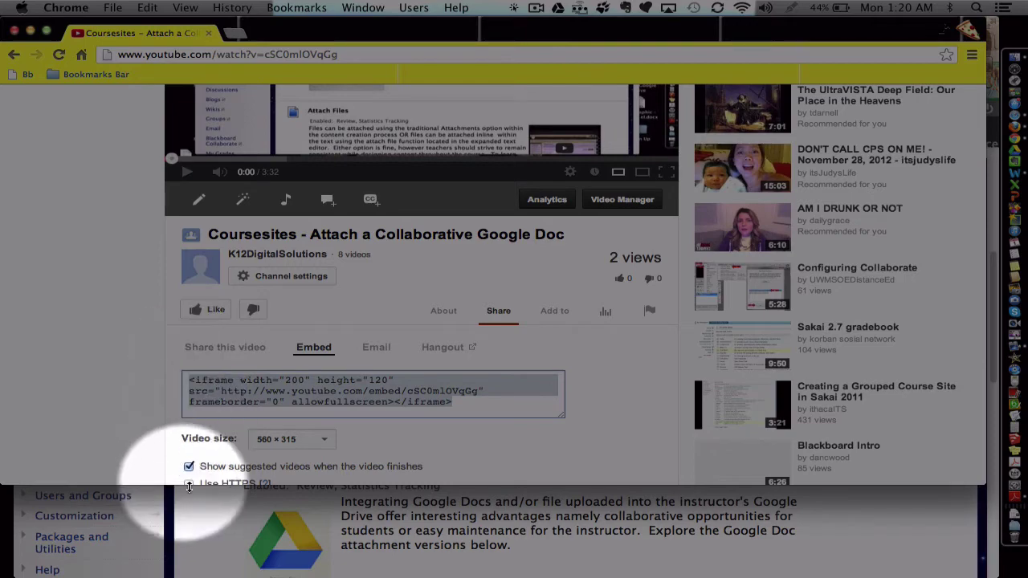
Start a new Build Content Item in Week Four with the caret in its Text field
{"action": "left_click", "coordinate": [197, 512]}
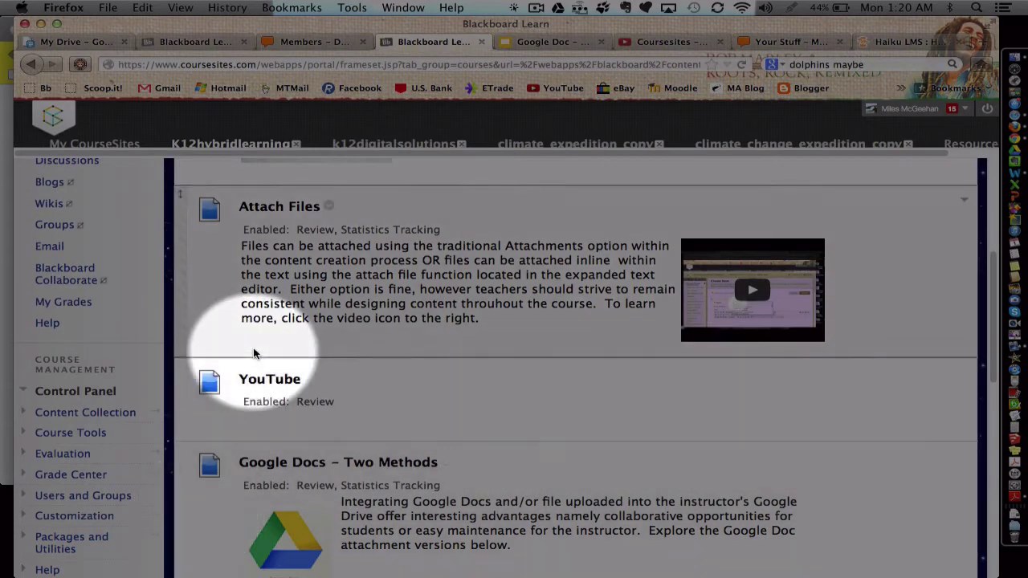
{"action": "scroll", "coordinate": [246, 346], "scroll_direction": "up", "scroll_amount": 7}
{"action": "left_click", "coordinate": [240, 258]}
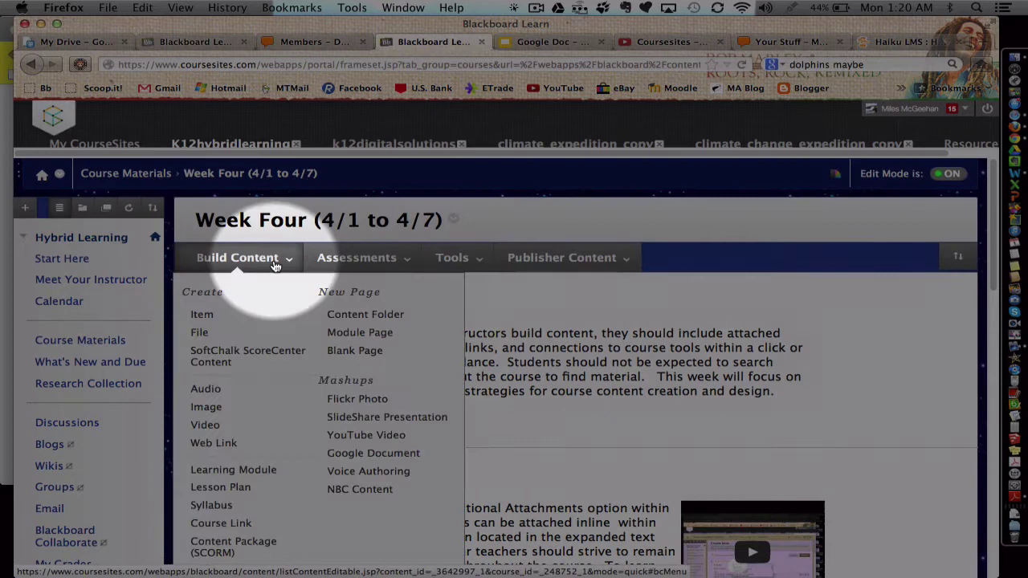
{"action": "left_click", "coordinate": [201, 315]}
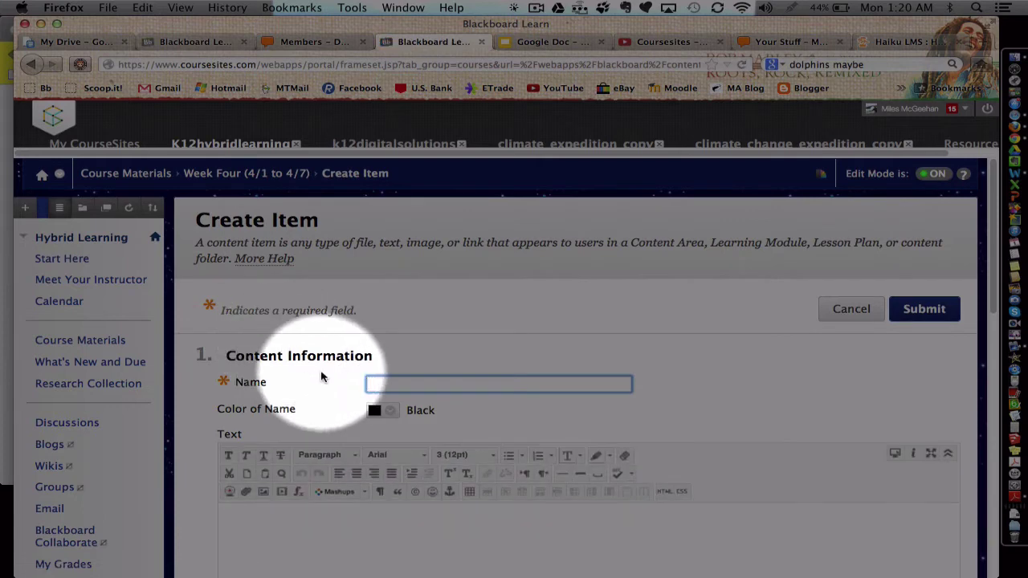
{"action": "scroll", "coordinate": [320, 376], "scroll_direction": "down", "scroll_amount": 2}
{"action": "scroll", "coordinate": [321, 377], "scroll_direction": "down", "scroll_amount": 2}
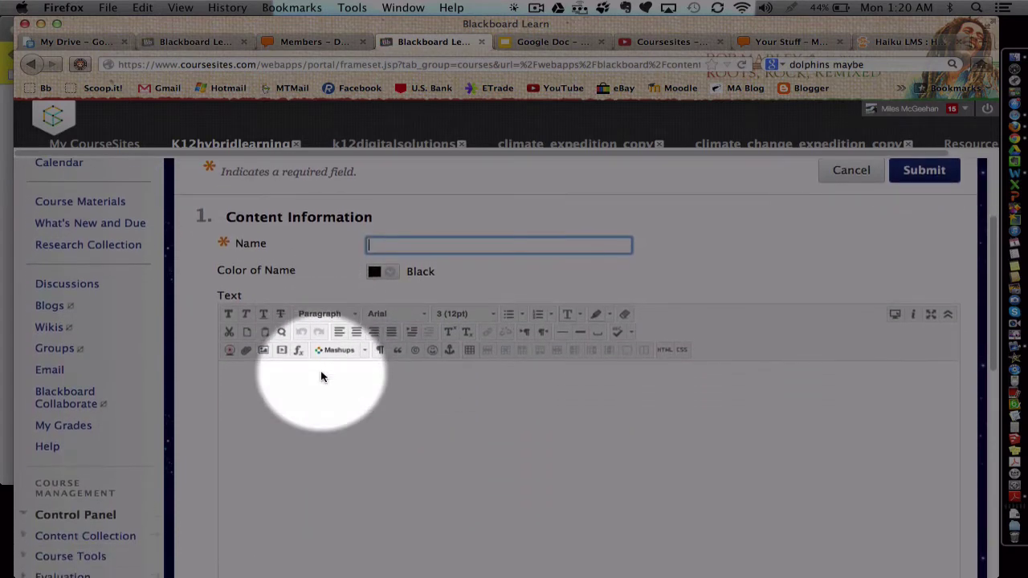
{"action": "left_click", "coordinate": [254, 394]}
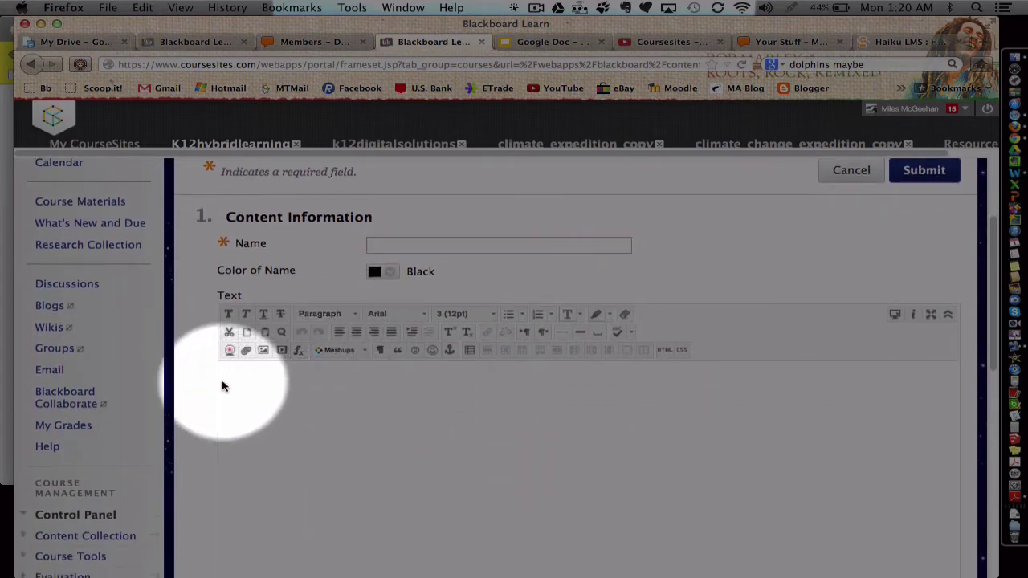
Insert a table with 3 columns, 1 row and border 0 into the item's text
{"action": "left_click", "coordinate": [470, 350]}
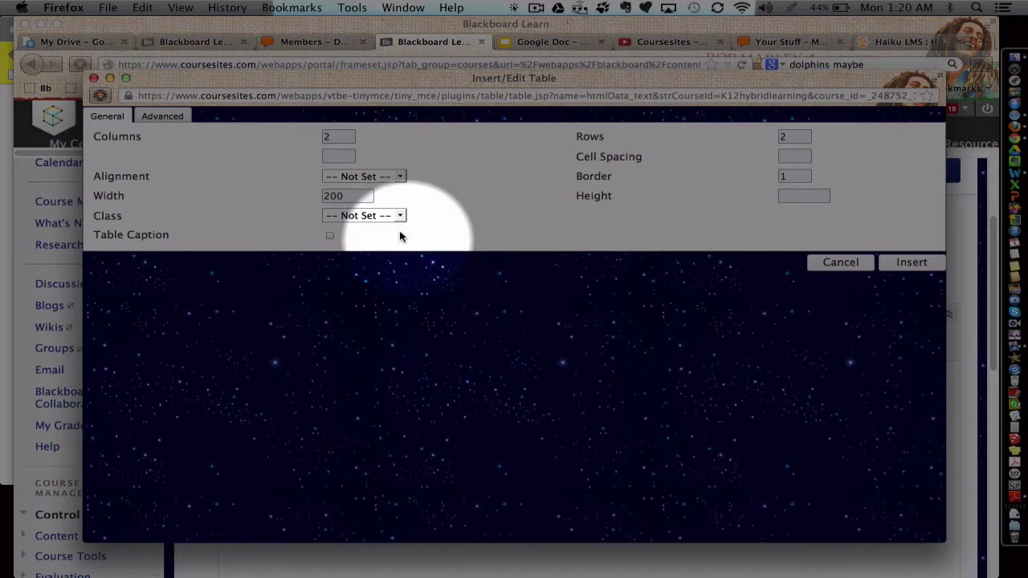
{"action": "left_click", "coordinate": [336, 138]}
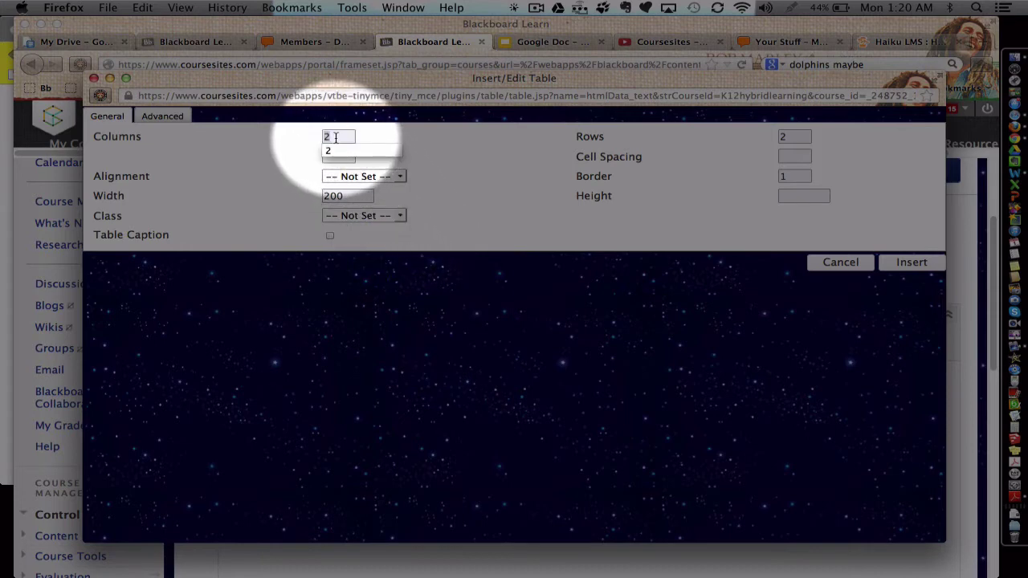
{"action": "type", "text": "3"}
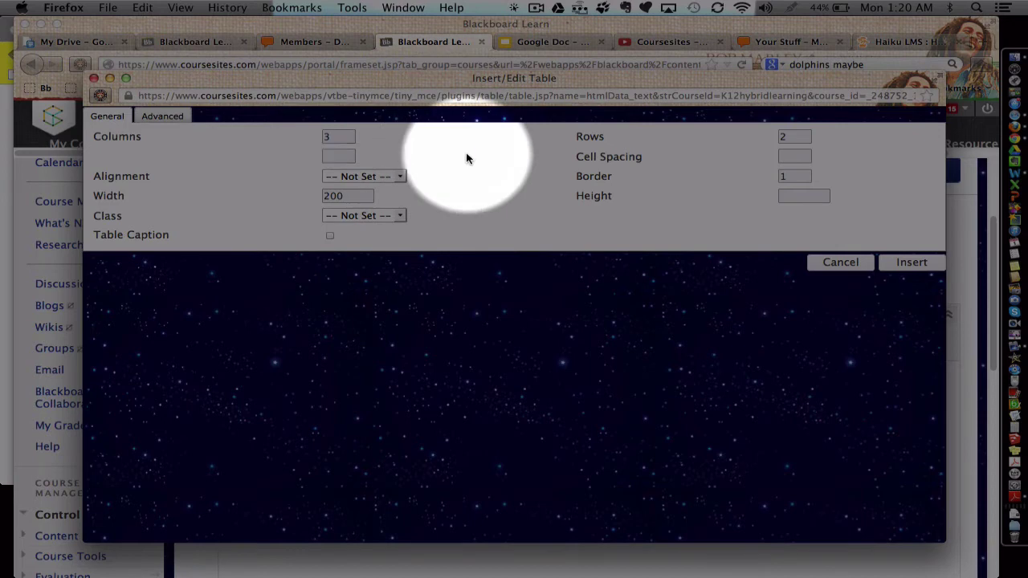
{"action": "left_click", "coordinate": [804, 140]}
{"action": "key", "text": "BackSpace"}
{"action": "type", "text": "1"}
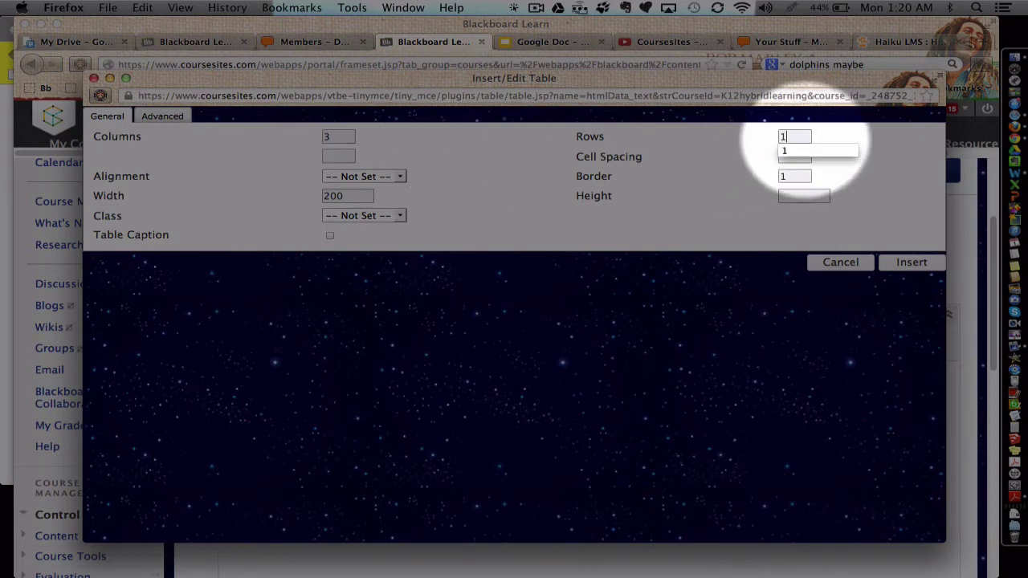
{"action": "left_click", "coordinate": [801, 176]}
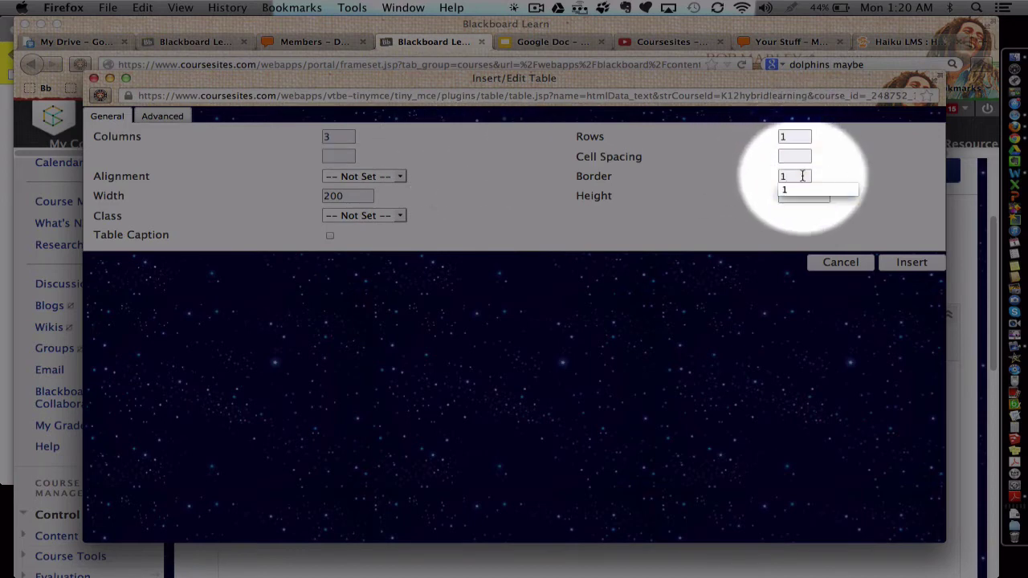
{"action": "key", "text": "BackSpace"}
{"action": "type", "text": "0"}
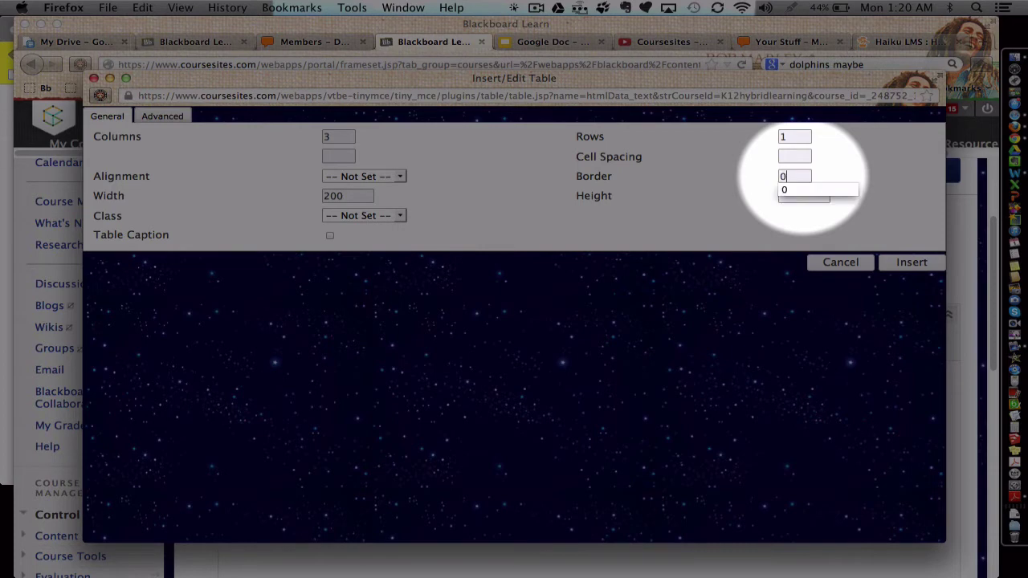
{"action": "left_click", "coordinate": [911, 263]}
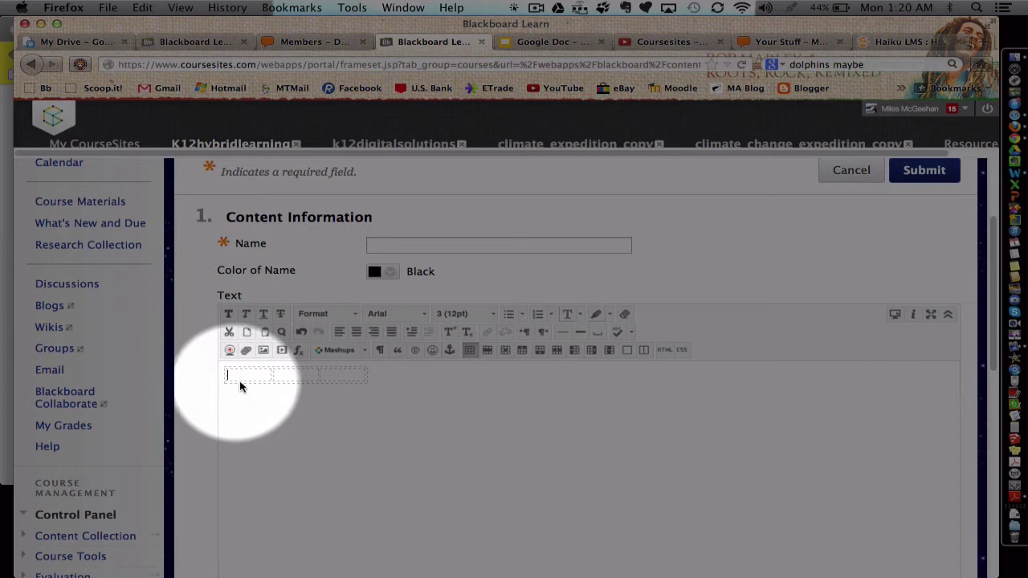
Place the caret in the new table and switch the editor to HTML code view
{"action": "left_click", "coordinate": [330, 375]}
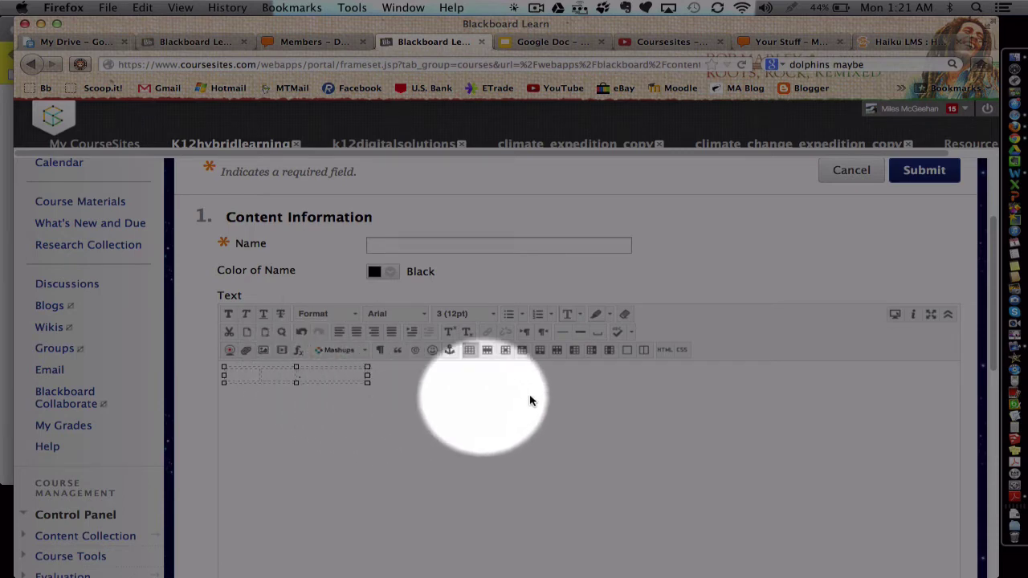
{"action": "left_click", "coordinate": [664, 350]}
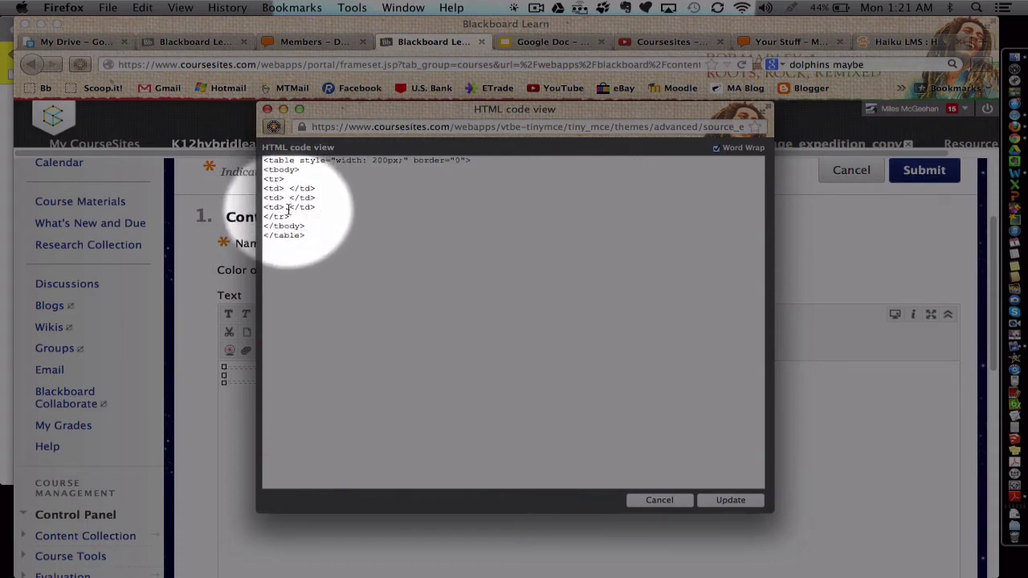
Paste the YouTube iframe code into the third <td> and apply the HTML update
{"action": "left_click", "coordinate": [285, 208]}
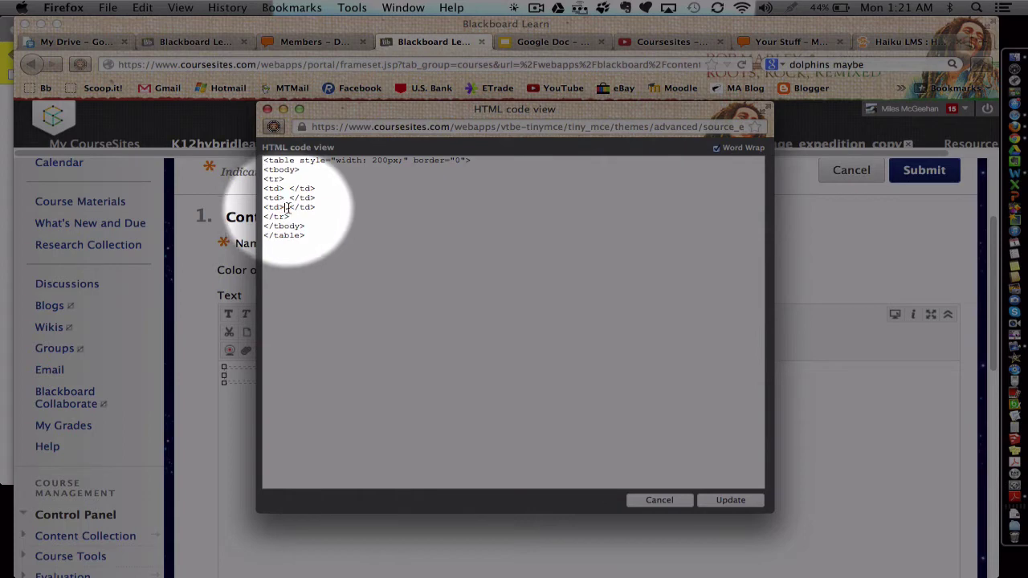
{"action": "double_click", "coordinate": [285, 208]}
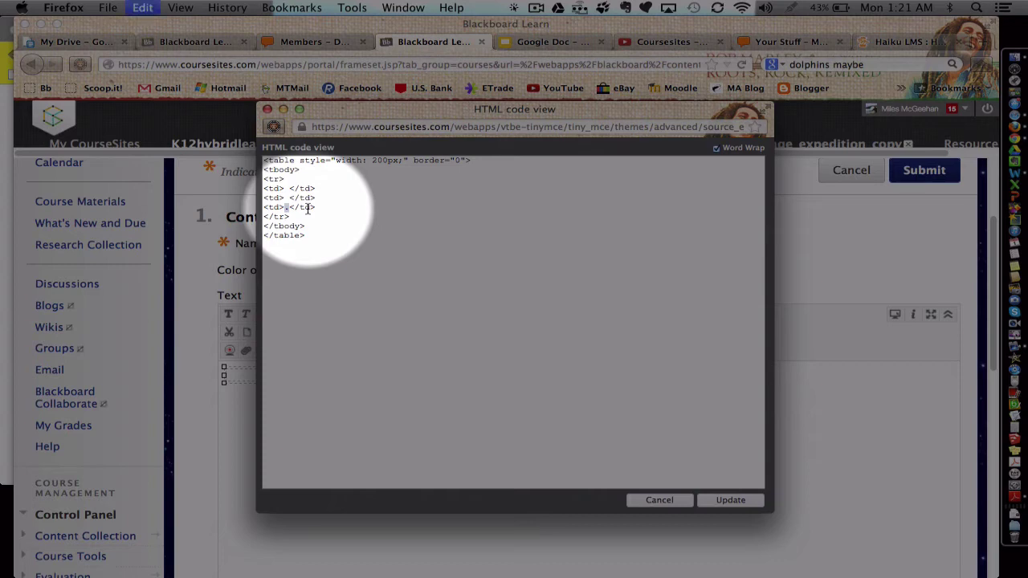
{"action": "key", "text": "super+v"}
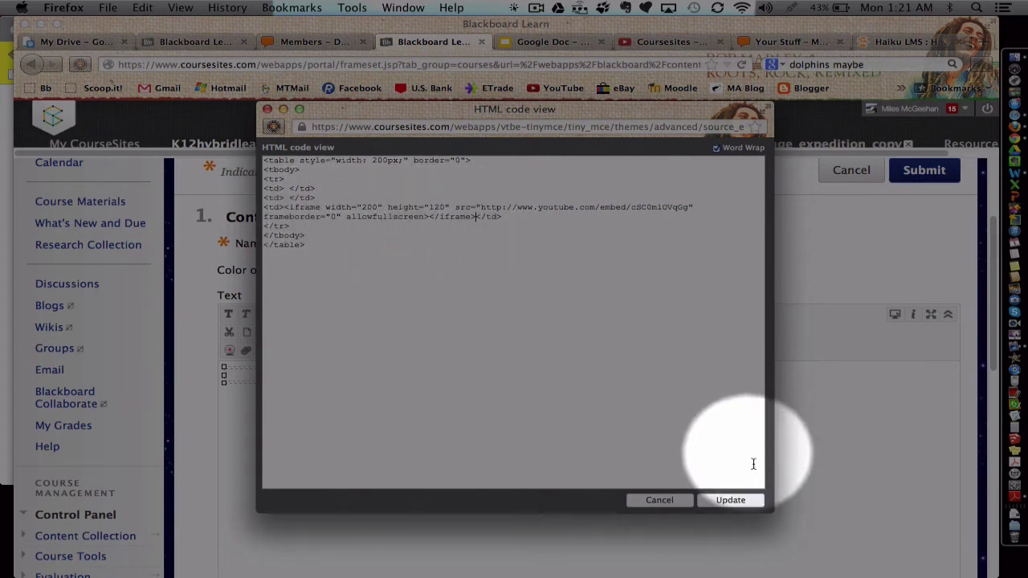
{"action": "left_click", "coordinate": [747, 500]}
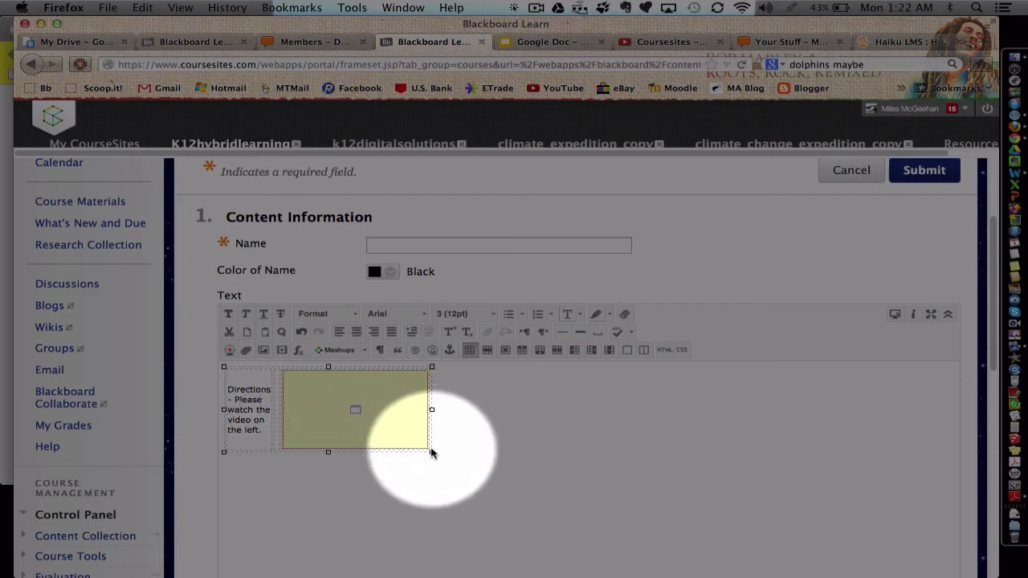
Widen the table to about 958 × 158 and select the directions sentence
{"action": "left_click_drag", "start_coordinate": [432, 452], "coordinate": [890, 461]}
{"action": "scroll", "coordinate": [890, 463], "scroll_direction": "down", "scroll_amount": 3}
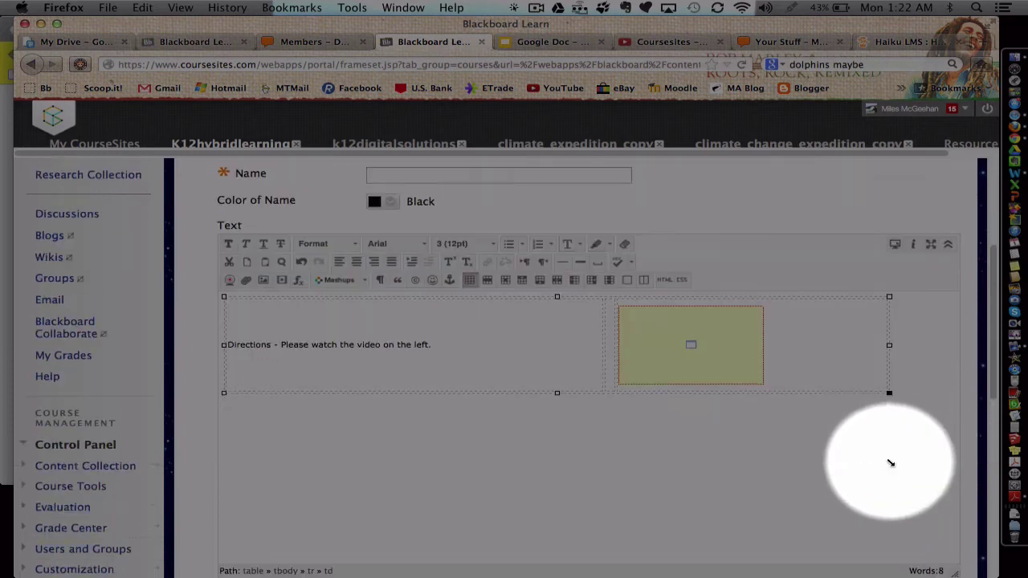
{"action": "left_click_drag", "start_coordinate": [889, 314], "coordinate": [912, 319]}
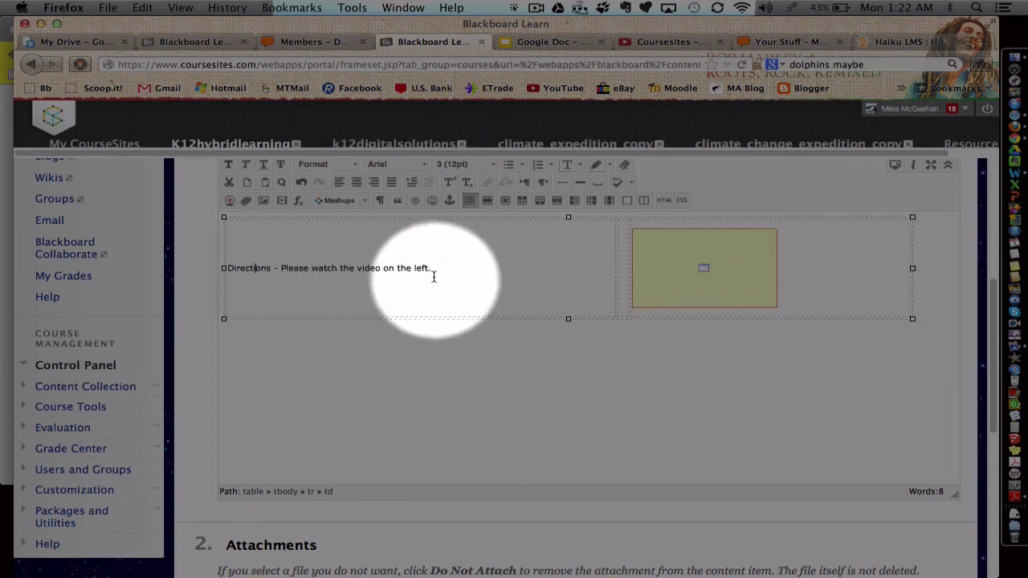
{"action": "left_click_drag", "start_coordinate": [432, 270], "coordinate": [223, 269]}
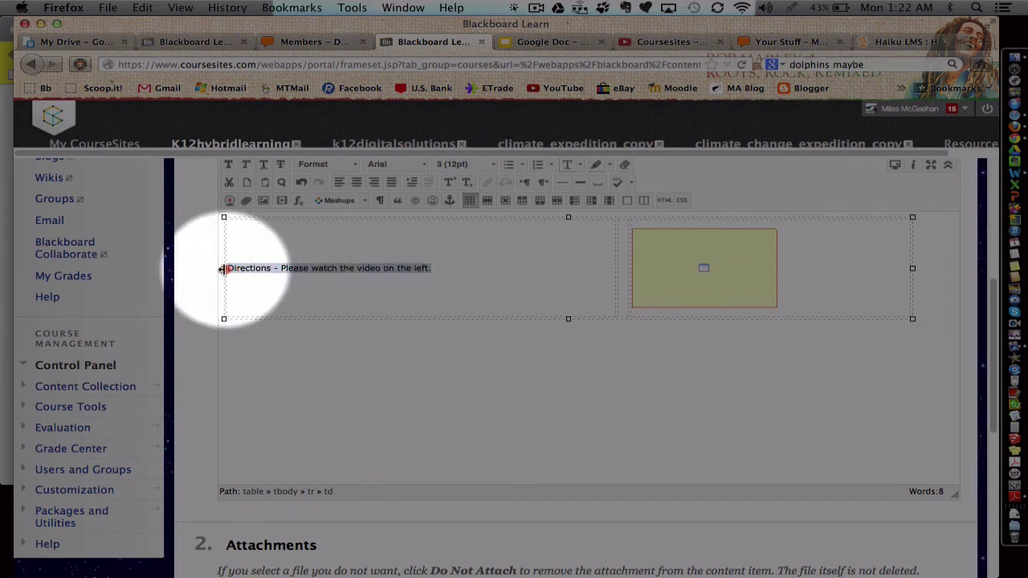
Give the directions cell Top vertical and Left alignment, then shrink the table slightly
{"action": "left_click", "coordinate": [506, 201]}
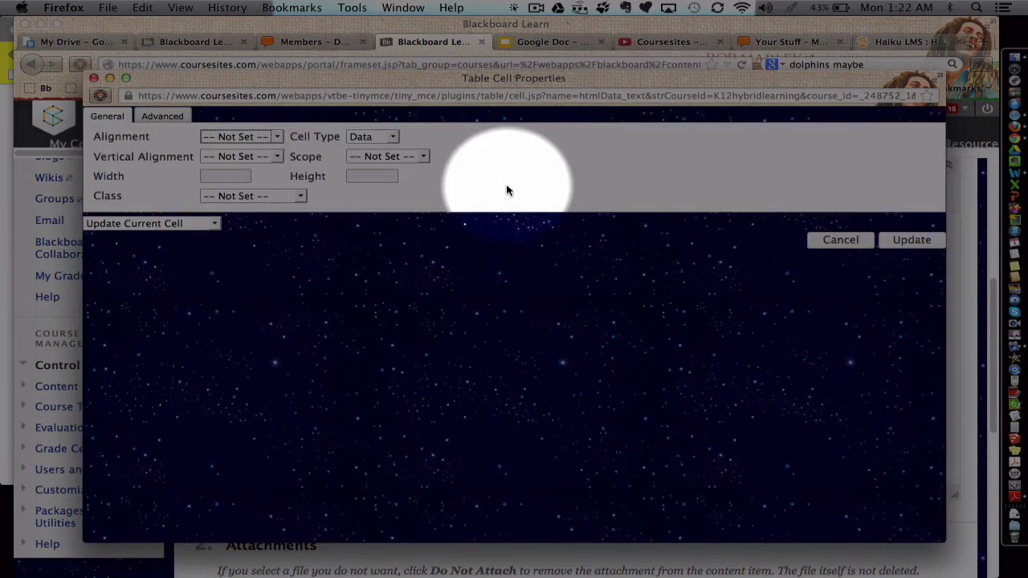
{"action": "left_click", "coordinate": [256, 158]}
{"action": "left_click", "coordinate": [241, 182]}
{"action": "left_click", "coordinate": [241, 137]}
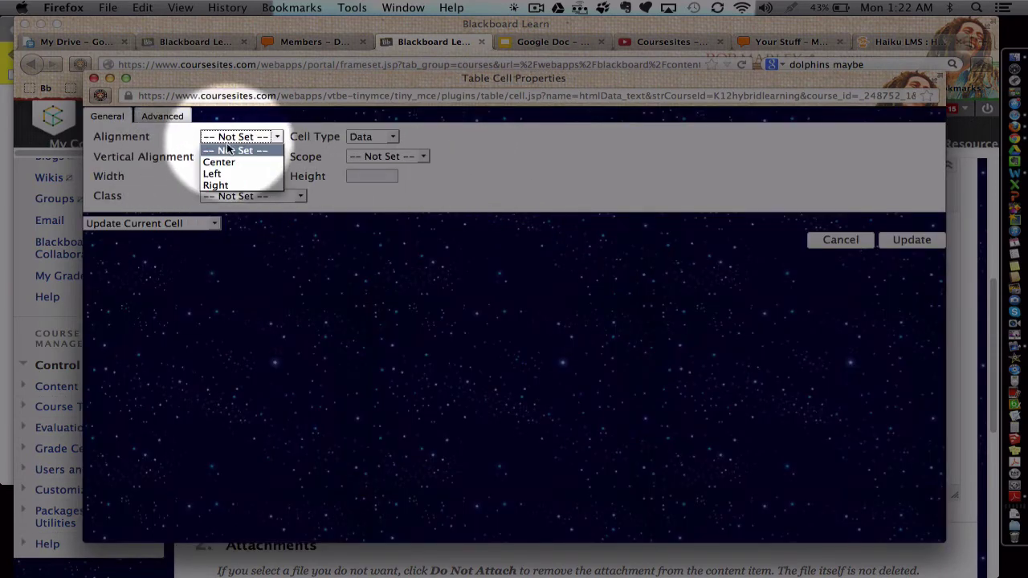
{"action": "left_click", "coordinate": [225, 172]}
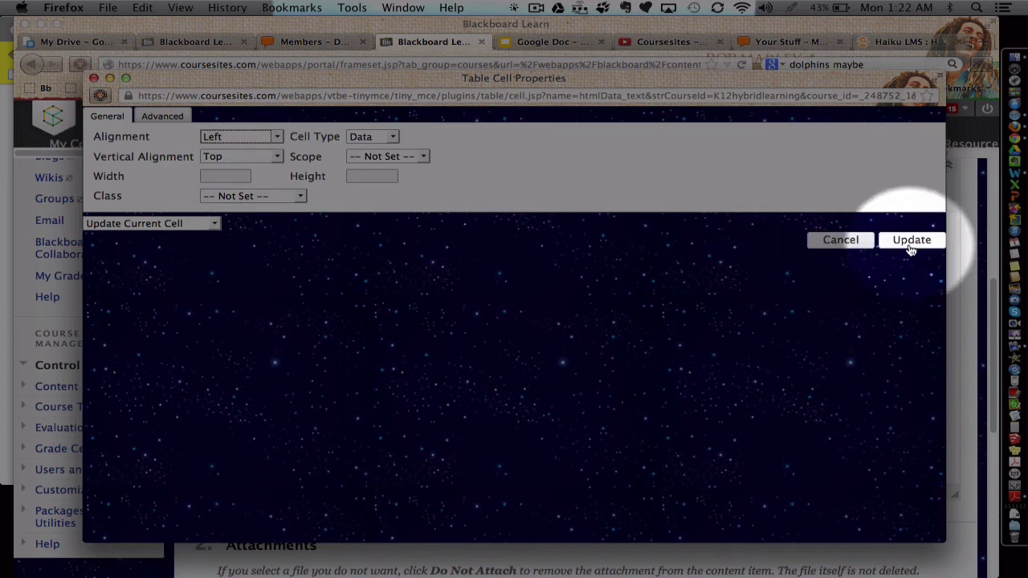
{"action": "left_click", "coordinate": [912, 239]}
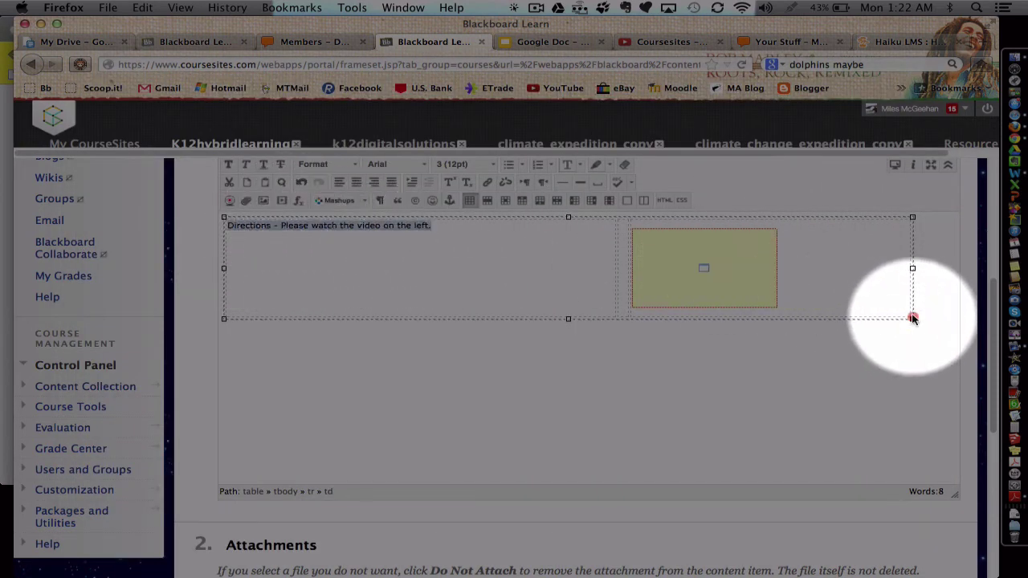
{"action": "left_click_drag", "start_coordinate": [912, 319], "coordinate": [906, 306]}
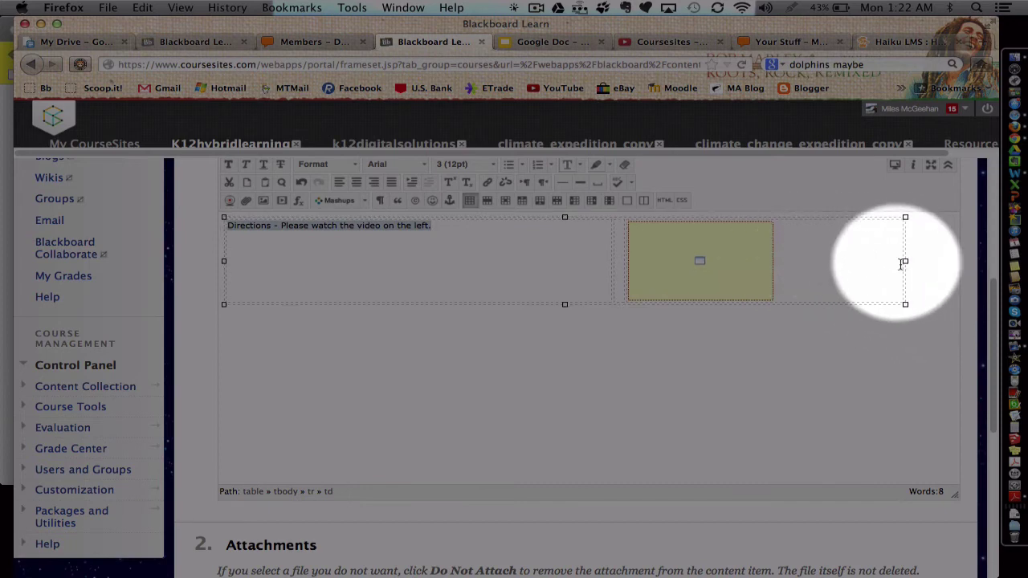
Name the item 'asdf' and submit the Create Item form
{"action": "scroll", "coordinate": [866, 344], "scroll_direction": "down", "scroll_amount": 4}
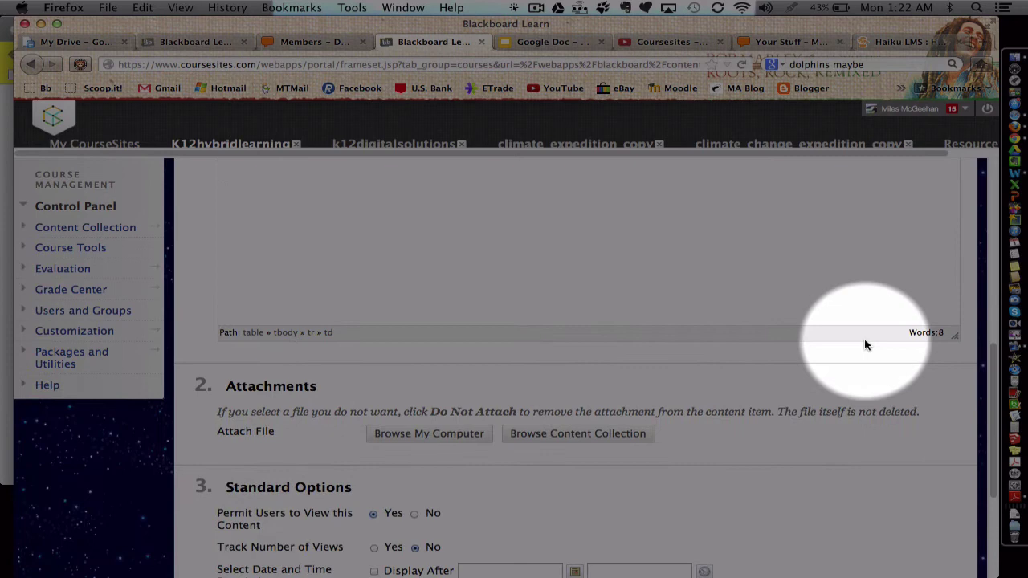
{"action": "scroll", "coordinate": [865, 343], "scroll_direction": "down", "scroll_amount": 4}
{"action": "scroll", "coordinate": [865, 346], "scroll_direction": "down", "scroll_amount": 1}
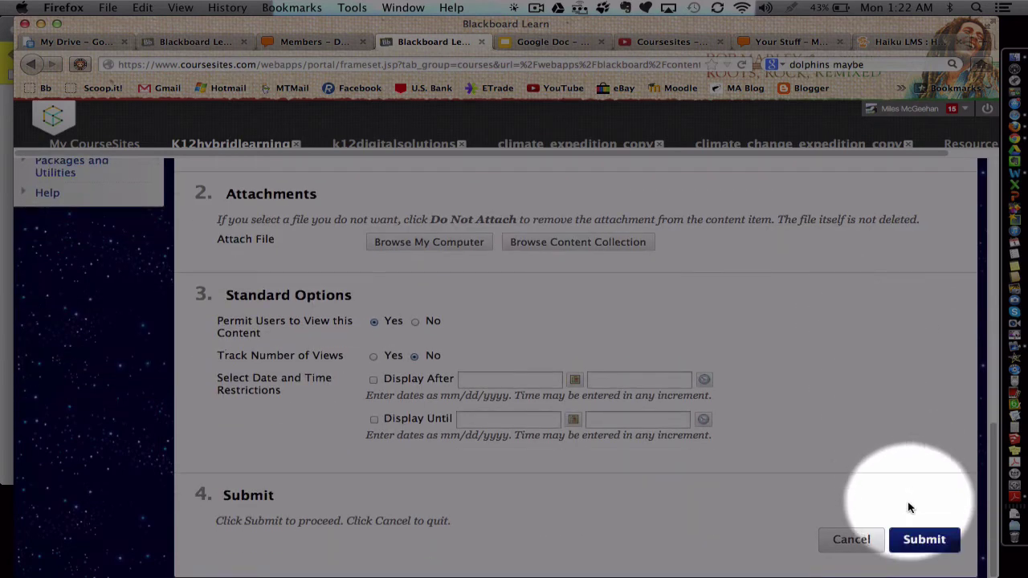
{"action": "scroll", "coordinate": [918, 541], "scroll_direction": "up", "scroll_amount": 20}
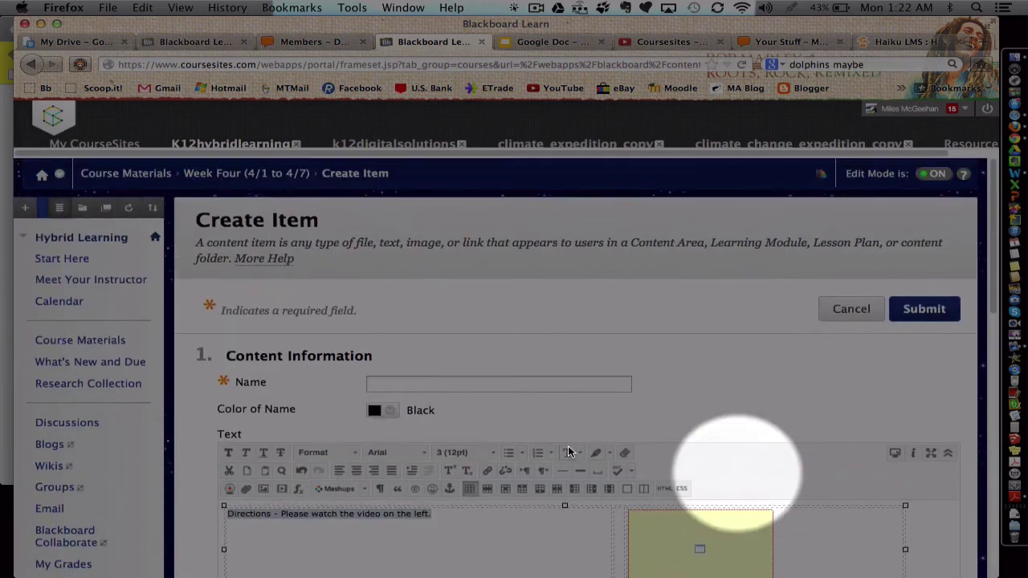
{"action": "left_click", "coordinate": [407, 382]}
{"action": "type", "text": "asdf"}
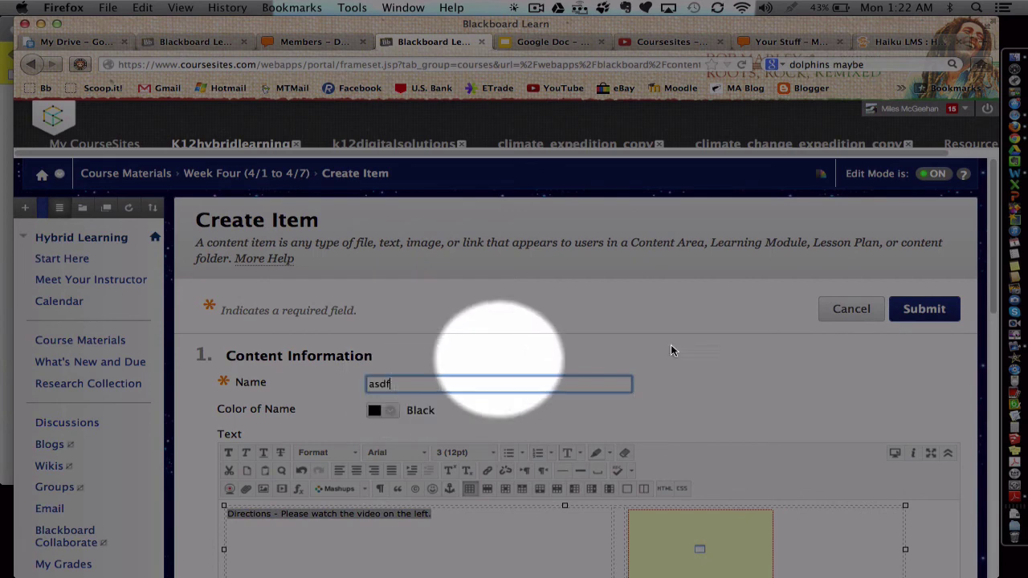
{"action": "left_click", "coordinate": [918, 309]}
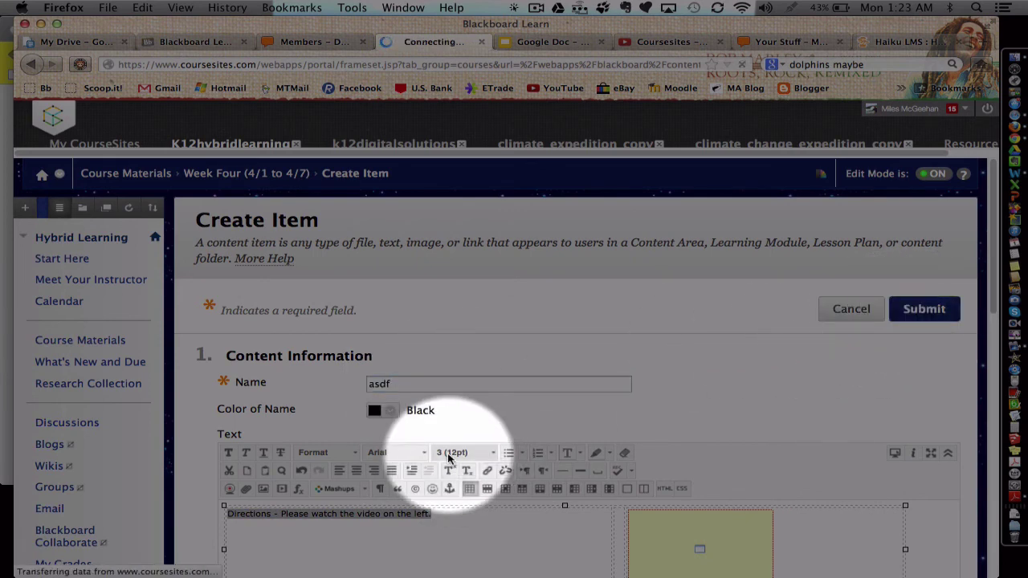
Play the embedded YouTube video in the posted asdf item, then pause it at 0:03
{"action": "scroll", "coordinate": [448, 458], "scroll_direction": "down", "scroll_amount": 15}
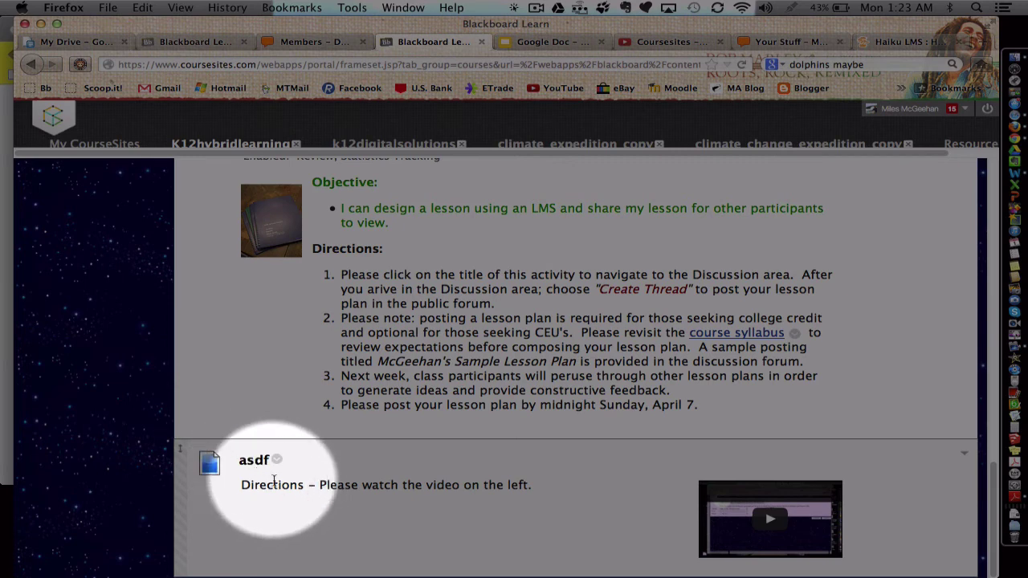
{"action": "left_click", "coordinate": [781, 520]}
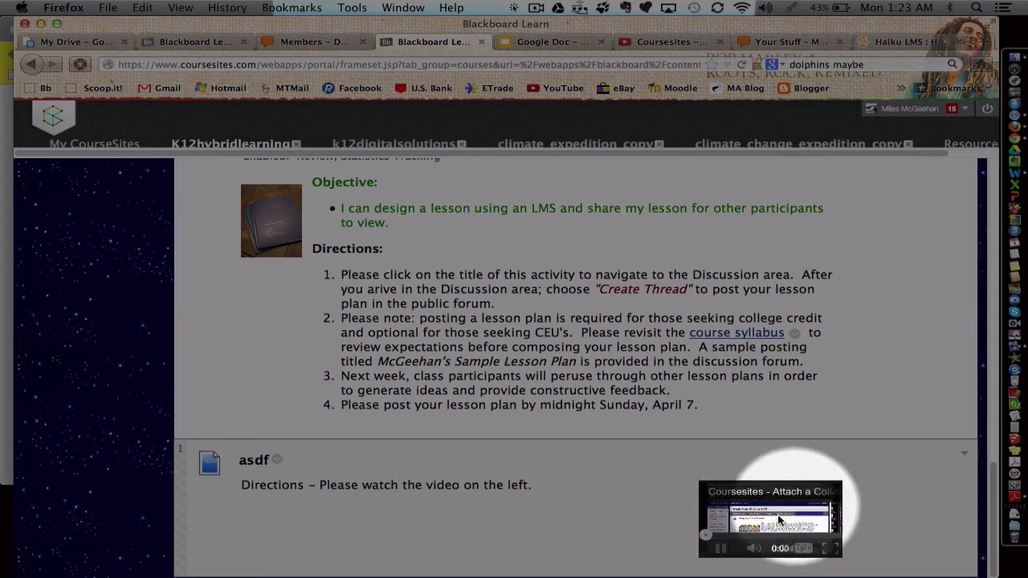
{"action": "mouse_move", "coordinate": [691, 532]}
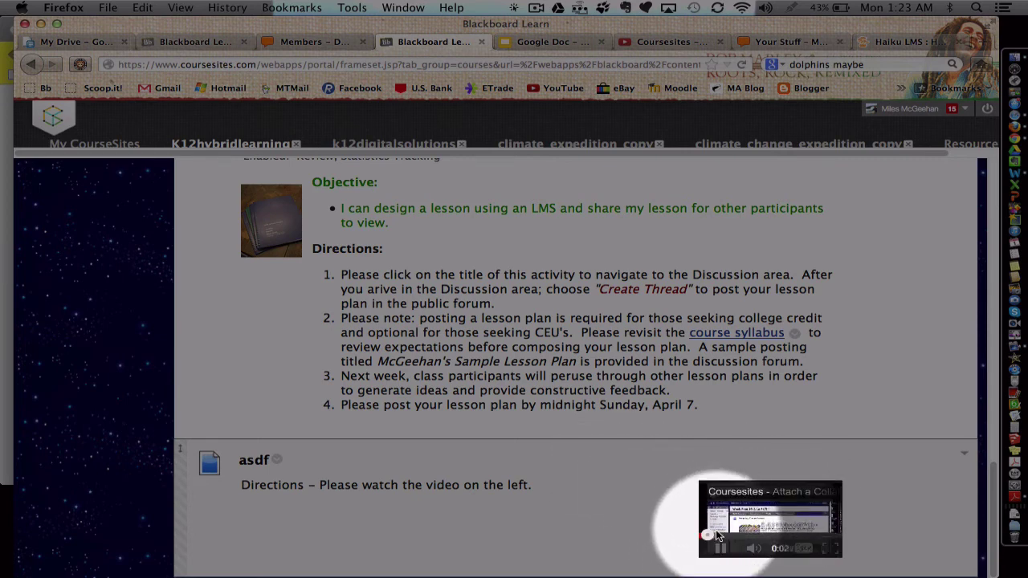
{"action": "left_click", "coordinate": [721, 546]}
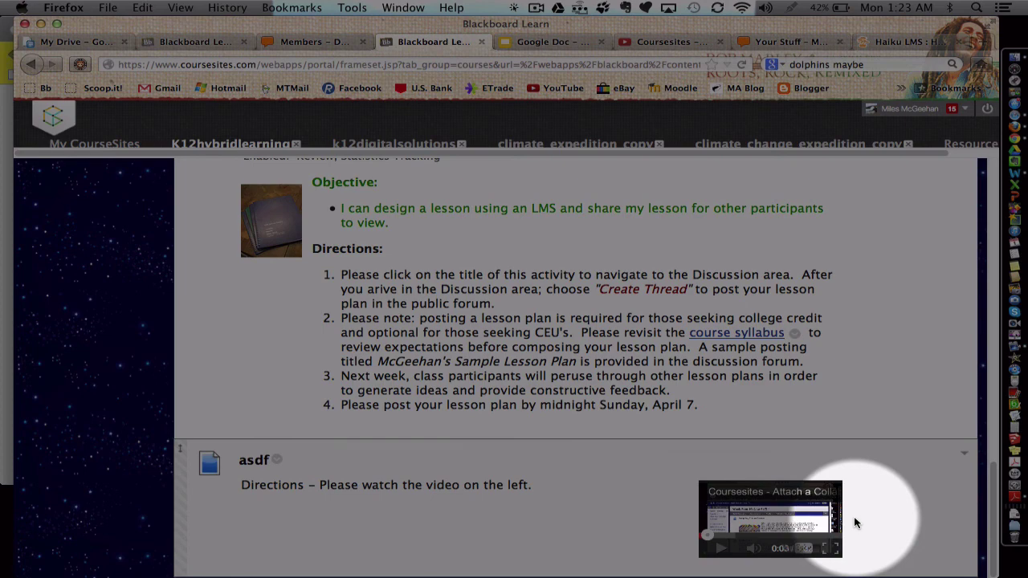
{"action": "scroll", "coordinate": [816, 447], "scroll_direction": "up", "scroll_amount": 2}
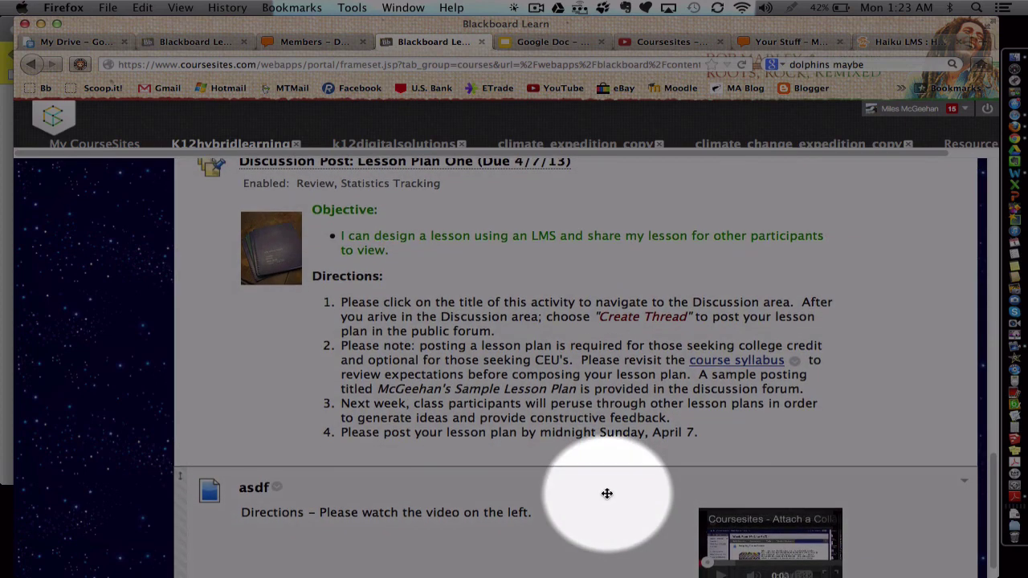
{"action": "scroll", "coordinate": [608, 497], "scroll_direction": "down", "scroll_amount": 2}
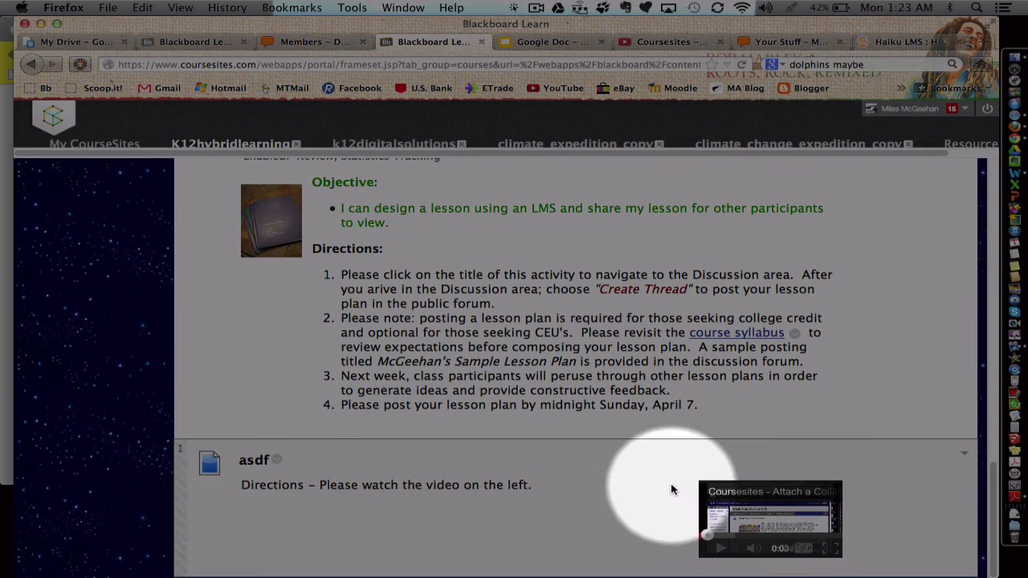